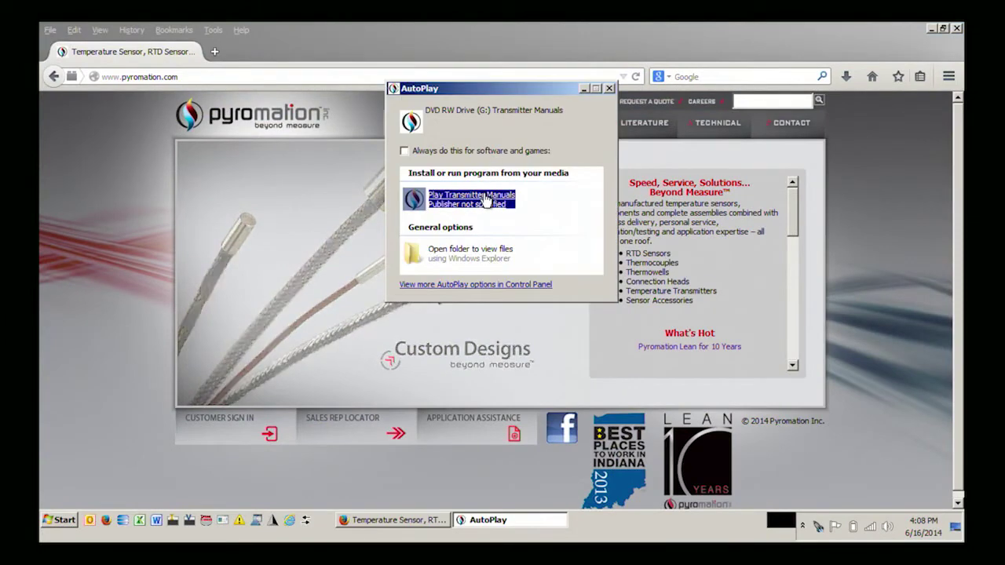
Download the TransComm Light installer from the transmitter manuals disc menu, keep it, and run it.
{"action": "left_click", "coordinate": [486, 201]}
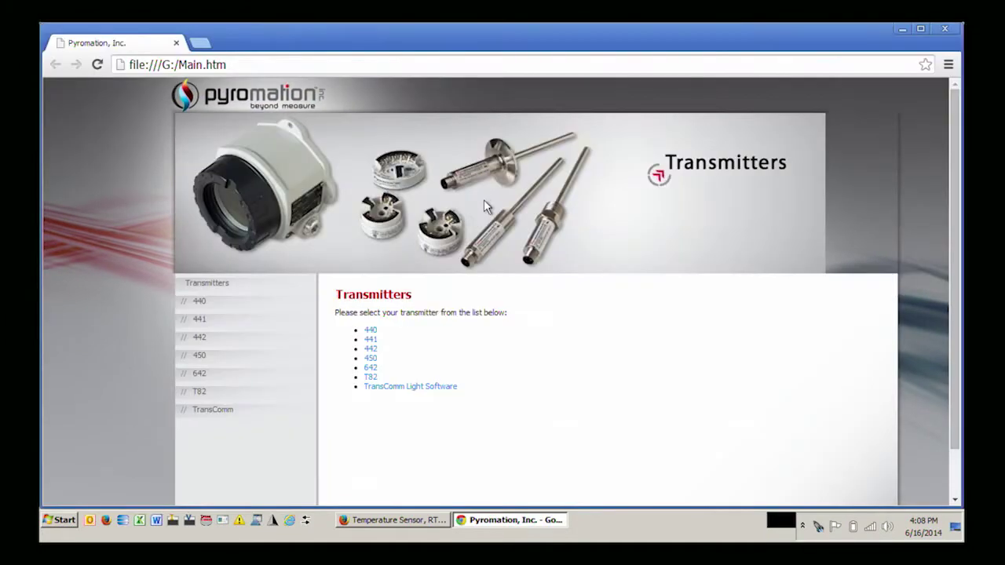
{"action": "left_click", "coordinate": [399, 391]}
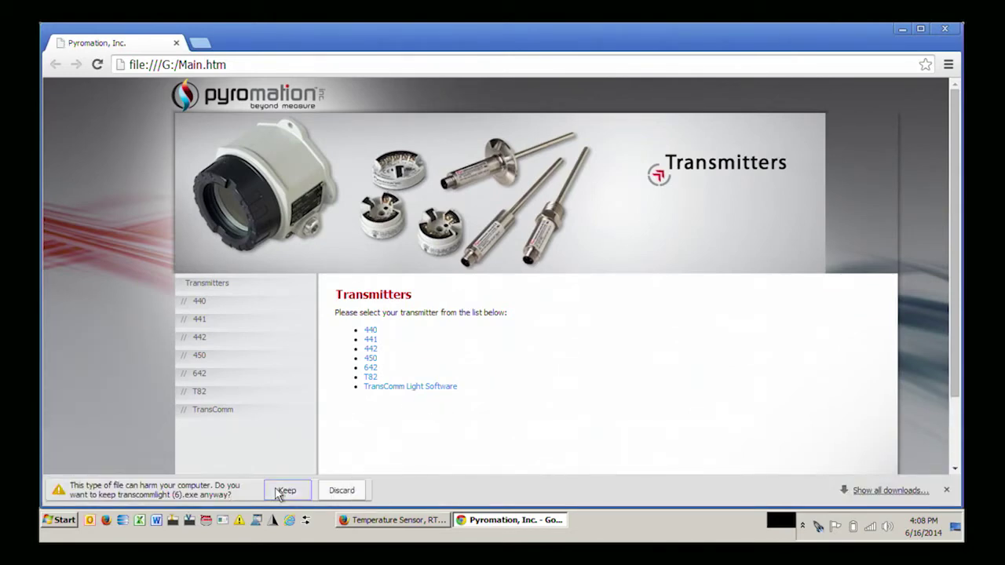
{"action": "left_click", "coordinate": [283, 491]}
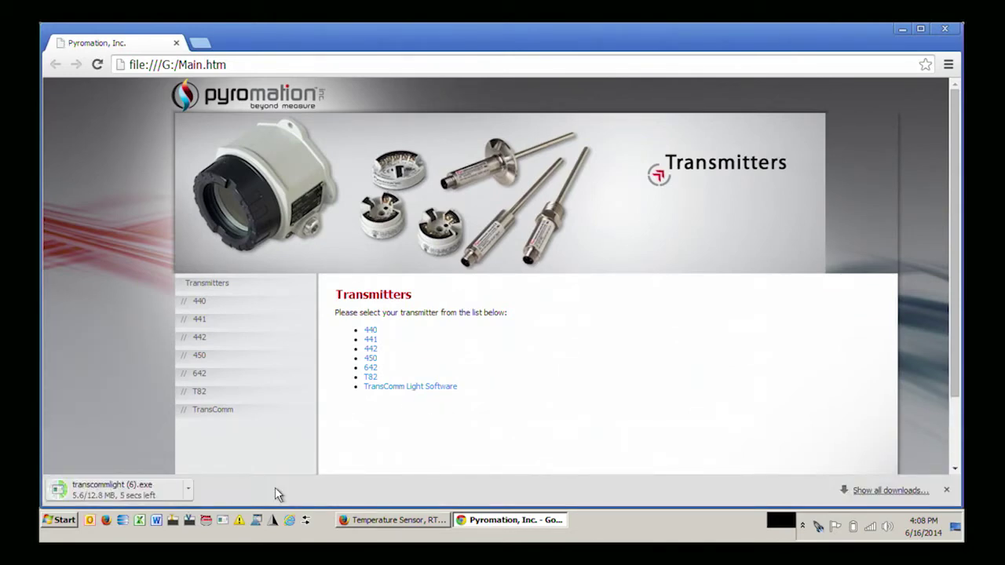
{"action": "left_click", "coordinate": [92, 491]}
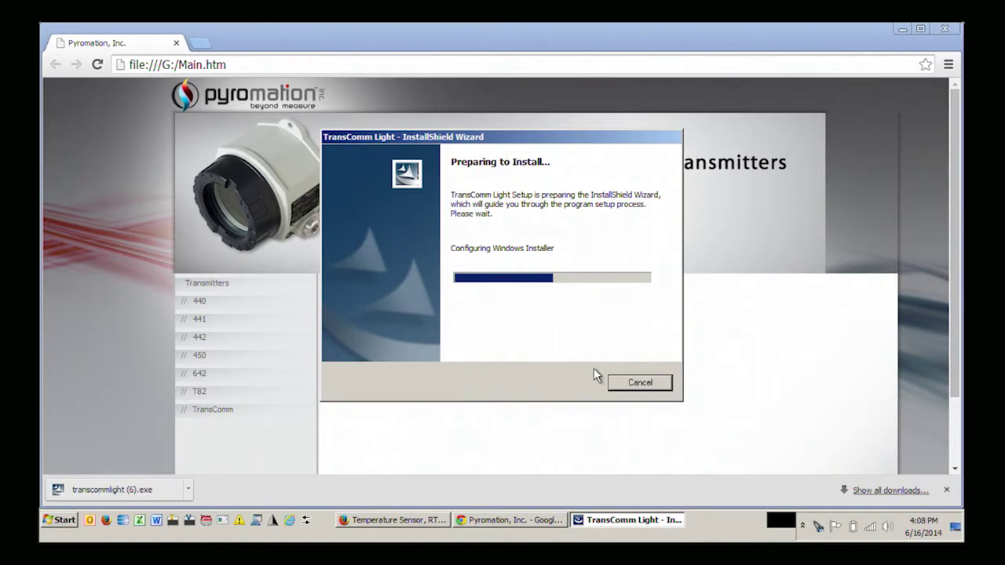
Install TransComm Light with the Complete setup type into C:\Program Files (x86)\Pyromation\TransComm Light\.
{"action": "left_click", "coordinate": [588, 392]}
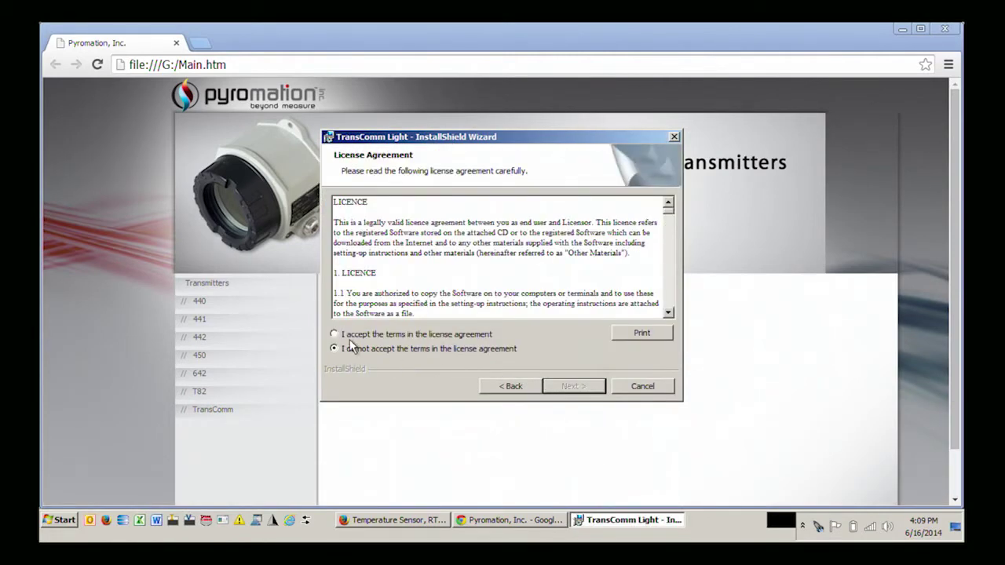
{"action": "left_click", "coordinate": [571, 389]}
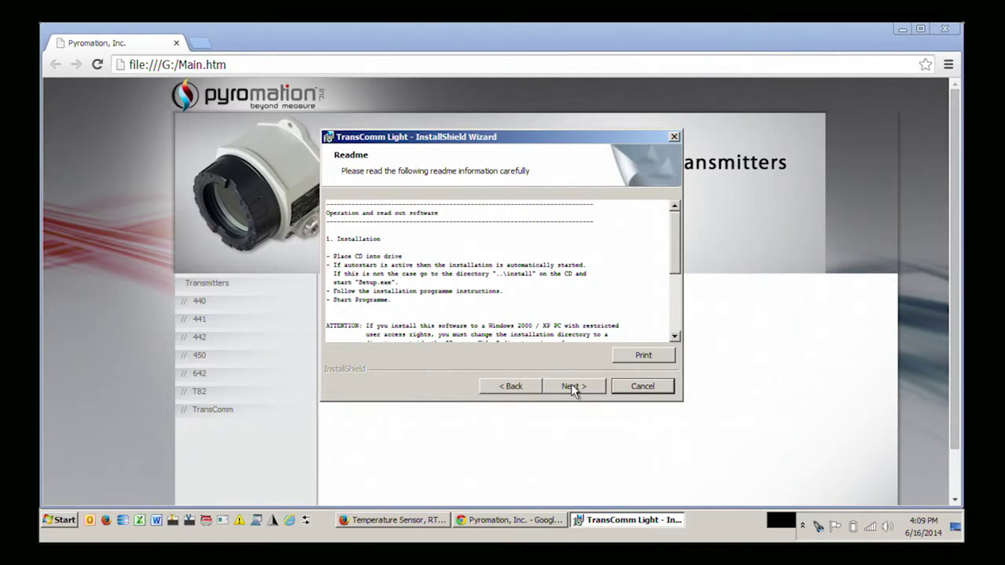
{"action": "left_click", "coordinate": [573, 389]}
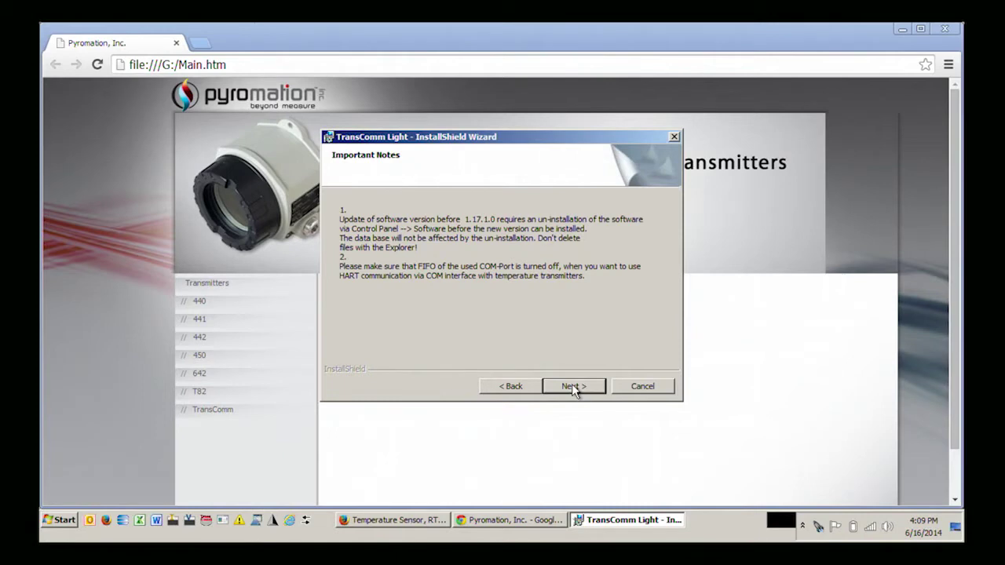
{"action": "left_click", "coordinate": [574, 389]}
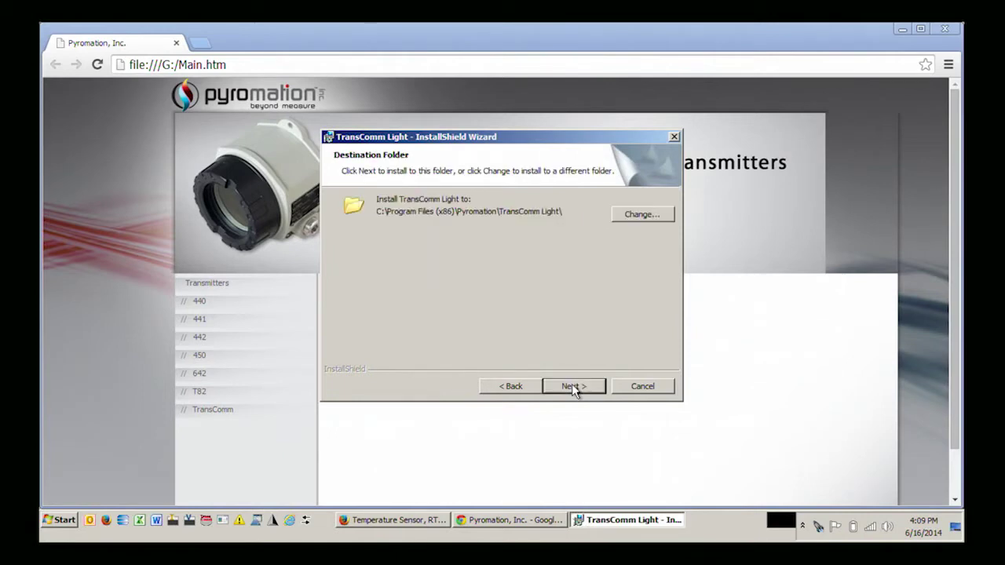
{"action": "left_click", "coordinate": [574, 389]}
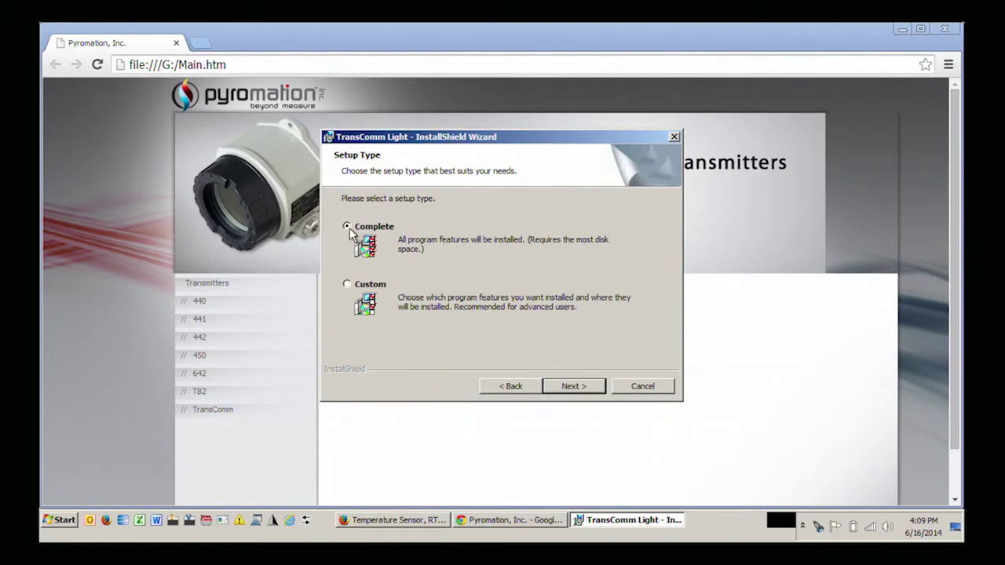
{"action": "left_click", "coordinate": [574, 388]}
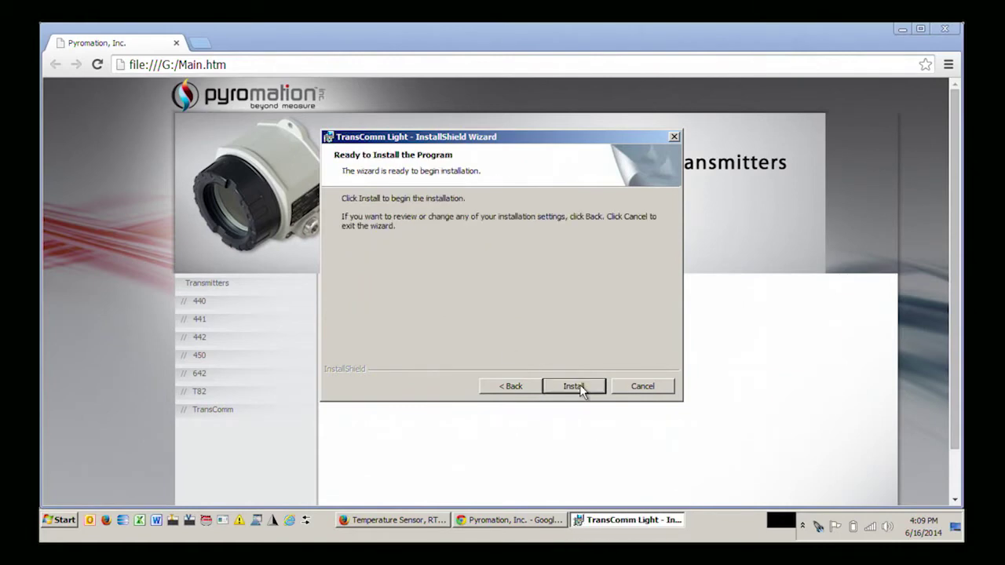
{"action": "left_click", "coordinate": [583, 390]}
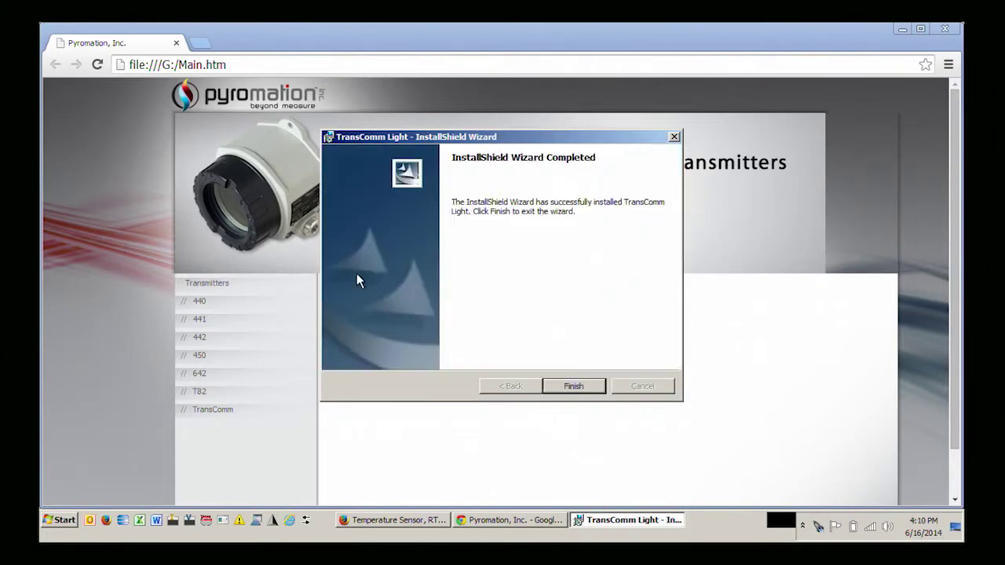
{"action": "left_click", "coordinate": [578, 386]}
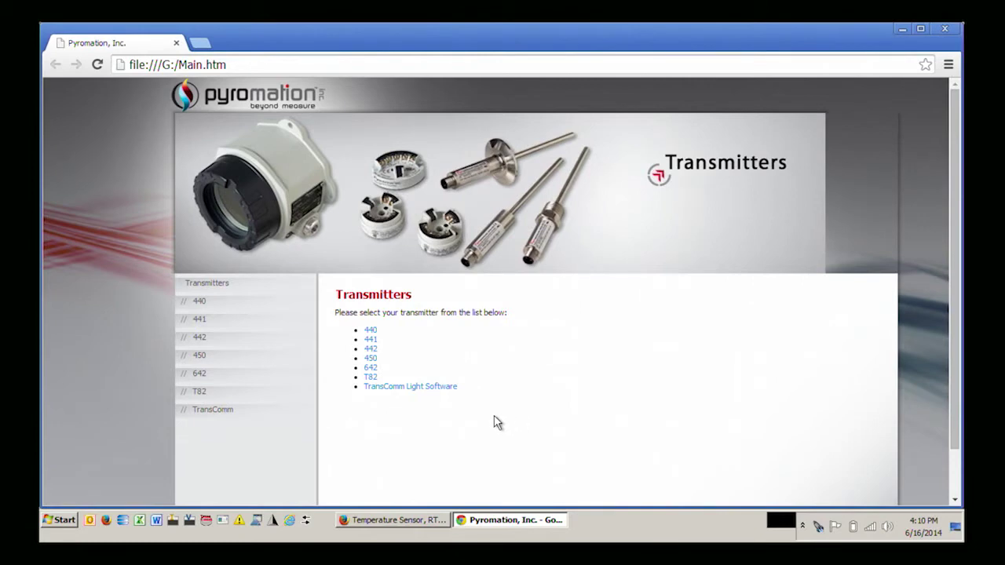
Expand the Pyromation folder under All Programs to show the TransComm Light shortcut.
{"action": "left_click", "coordinate": [63, 521]}
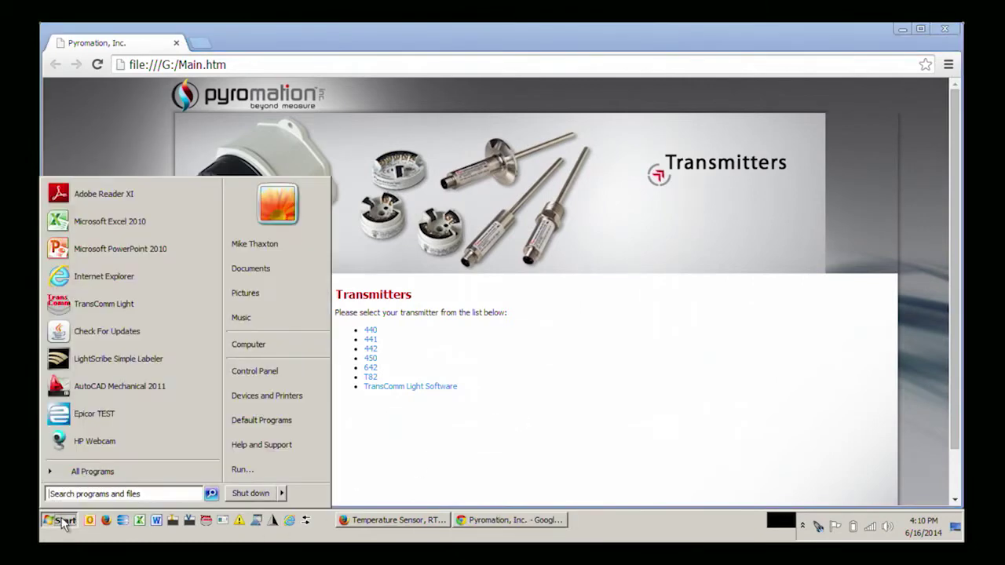
{"action": "left_click", "coordinate": [88, 472]}
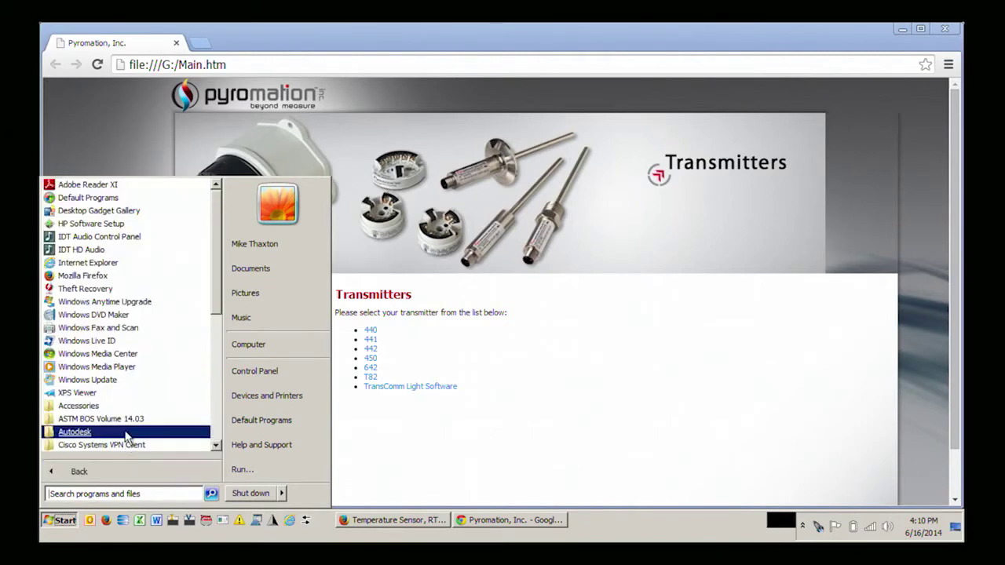
{"action": "scroll", "coordinate": [125, 436], "scroll_direction": "down", "scroll_amount": 7}
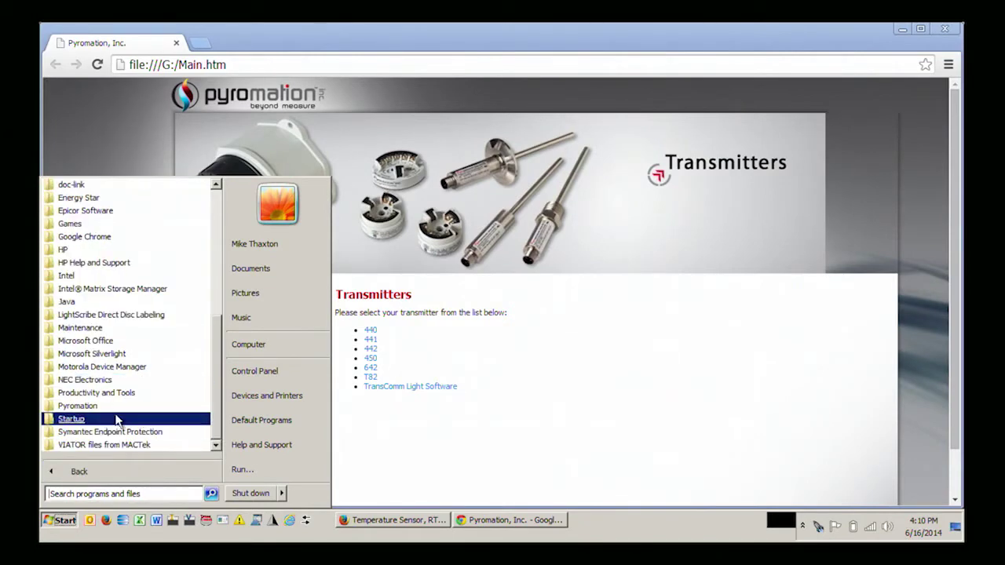
{"action": "left_click", "coordinate": [99, 408]}
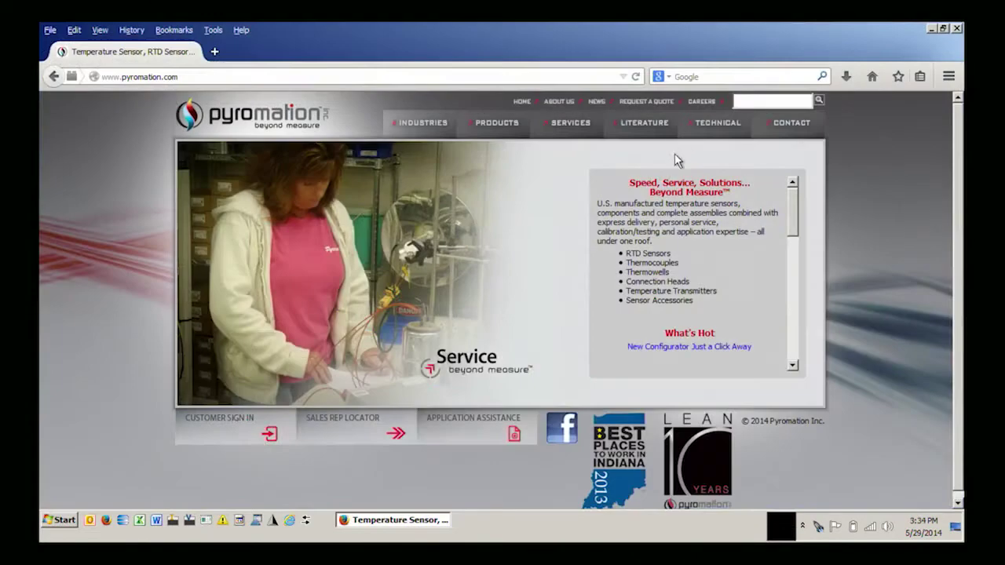
Open the TECHNICAL > Software page on pyromation.com and launch TransComm Light.
{"action": "mouse_move", "coordinate": [723, 128]}
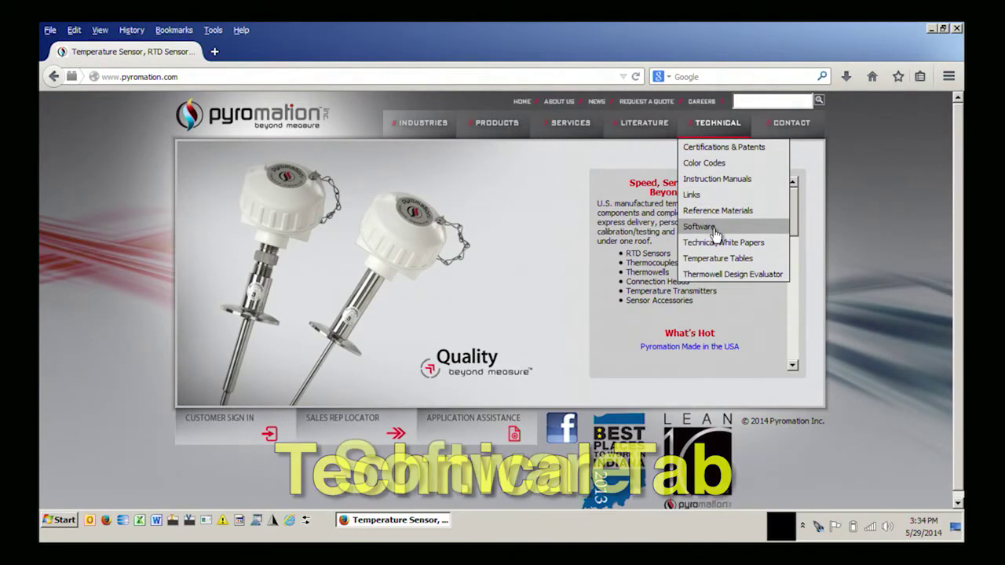
{"action": "left_click", "coordinate": [699, 227]}
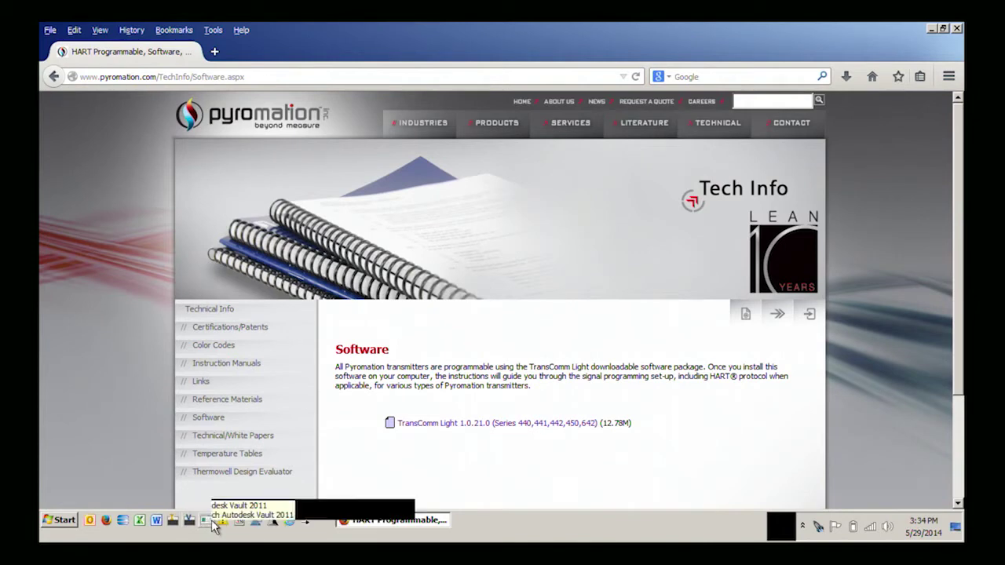
{"action": "left_click", "coordinate": [241, 521]}
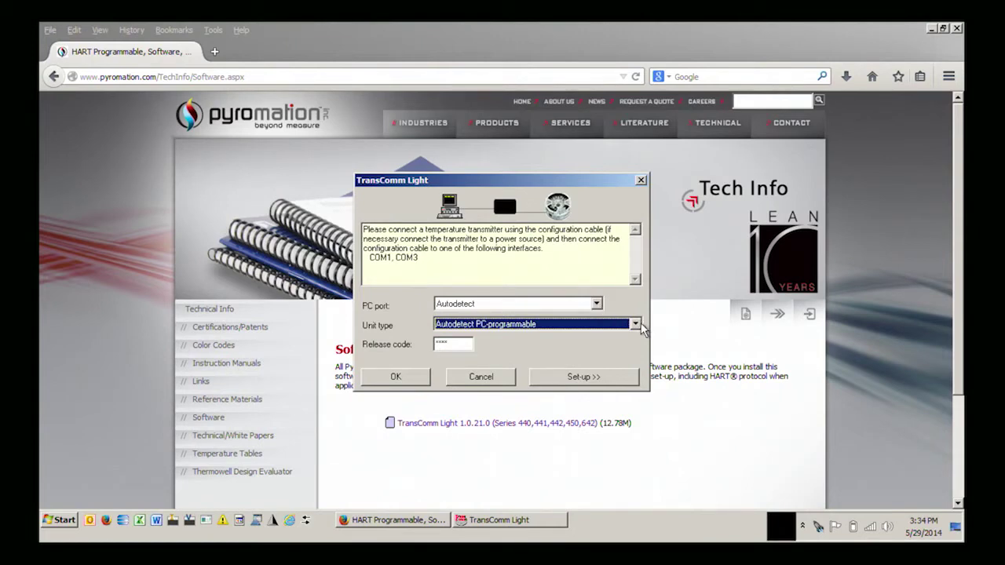
Connect to a Series 440 Programmable RTD transmitter using PC port COM4.
{"action": "left_click", "coordinate": [597, 305]}
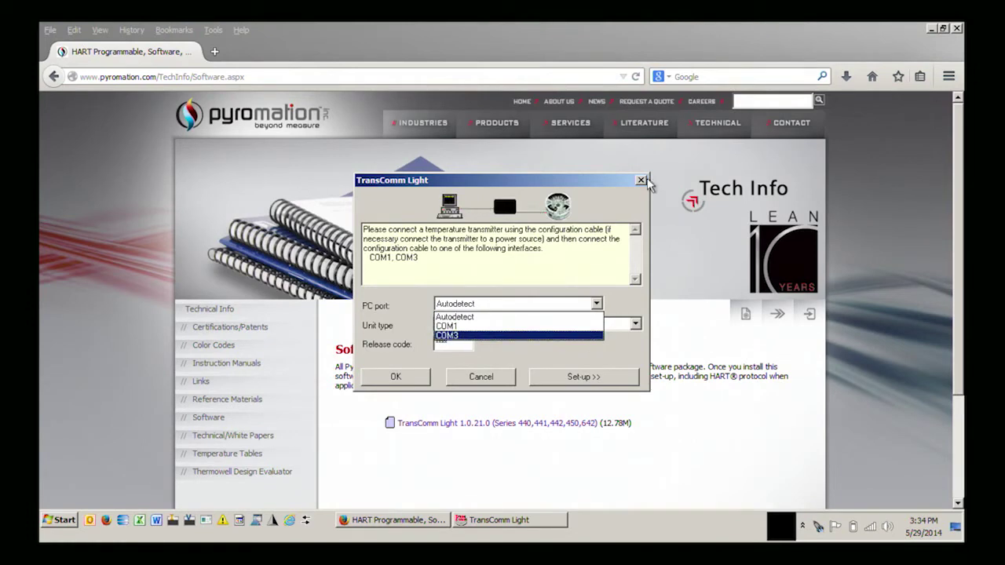
{"action": "left_click", "coordinate": [641, 181]}
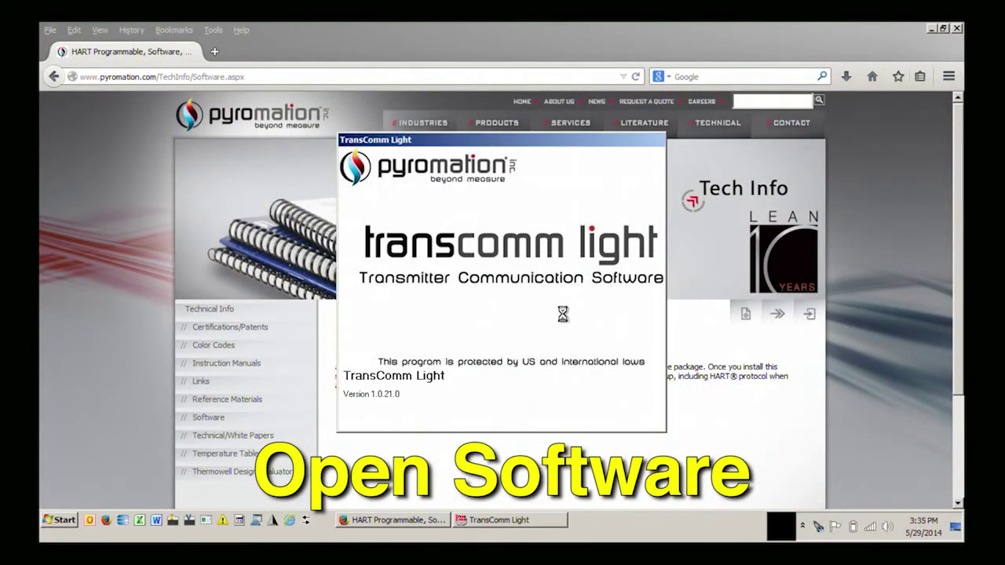
{"action": "left_click", "coordinate": [597, 304]}
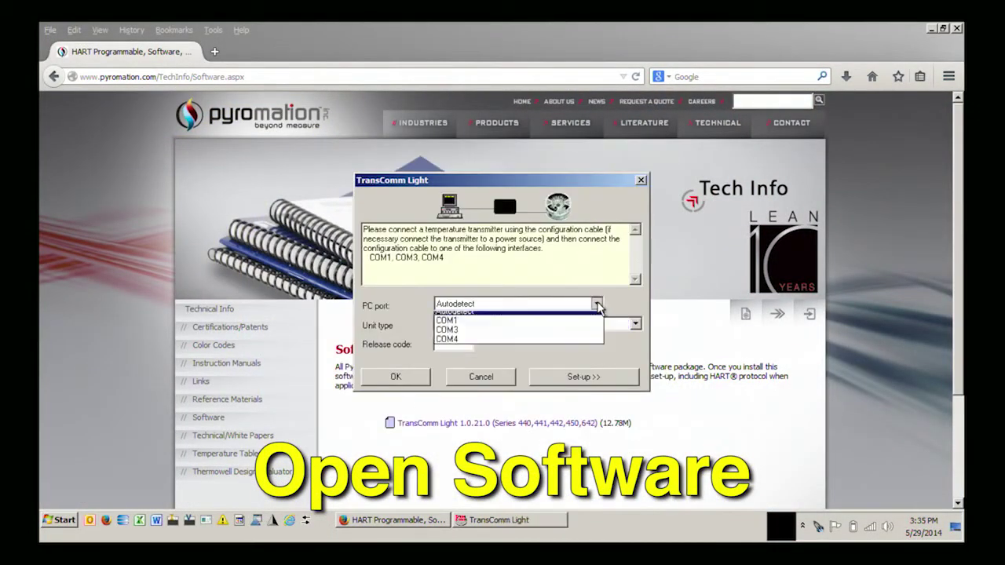
{"action": "left_click", "coordinate": [549, 345]}
{"action": "left_click", "coordinate": [637, 325]}
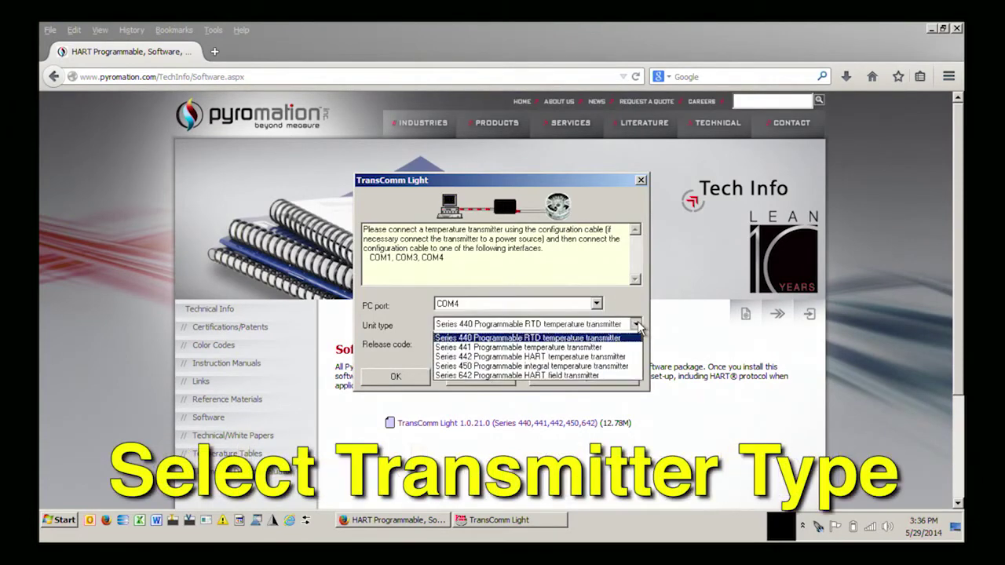
{"action": "left_click", "coordinate": [600, 352]}
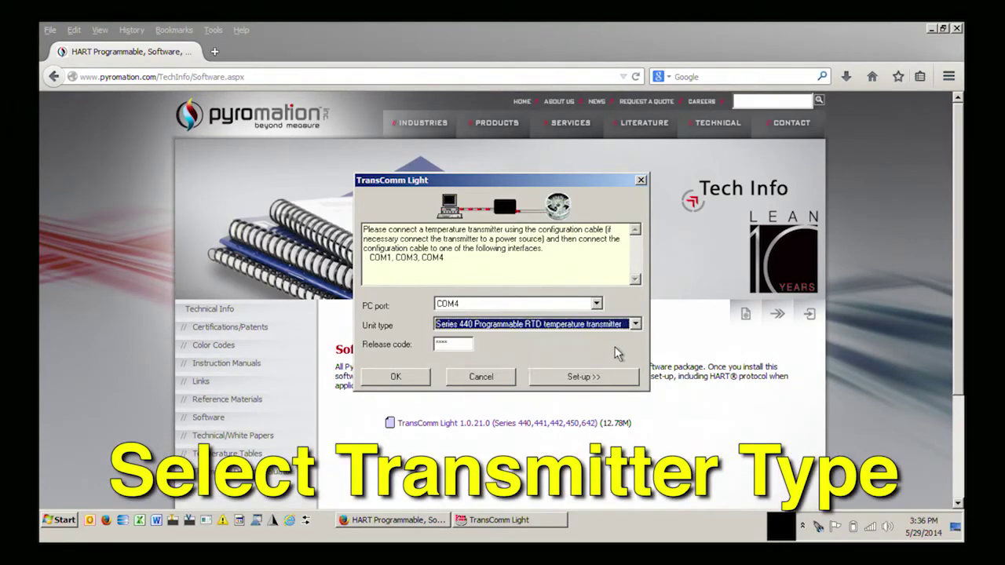
{"action": "left_click", "coordinate": [395, 378]}
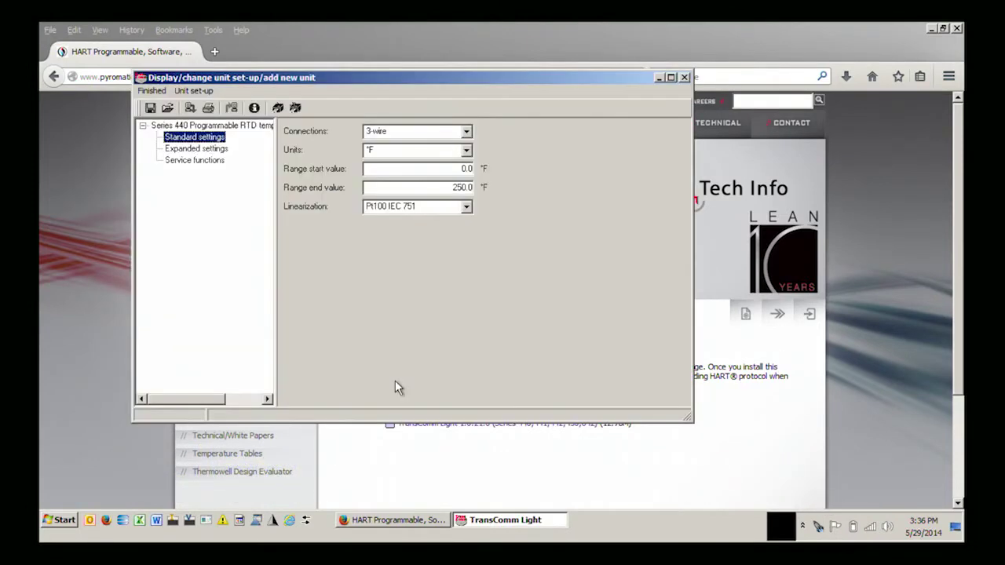
Keep 3-wire connections and °F units, and set the range start value to 10.
{"action": "left_click", "coordinate": [467, 132]}
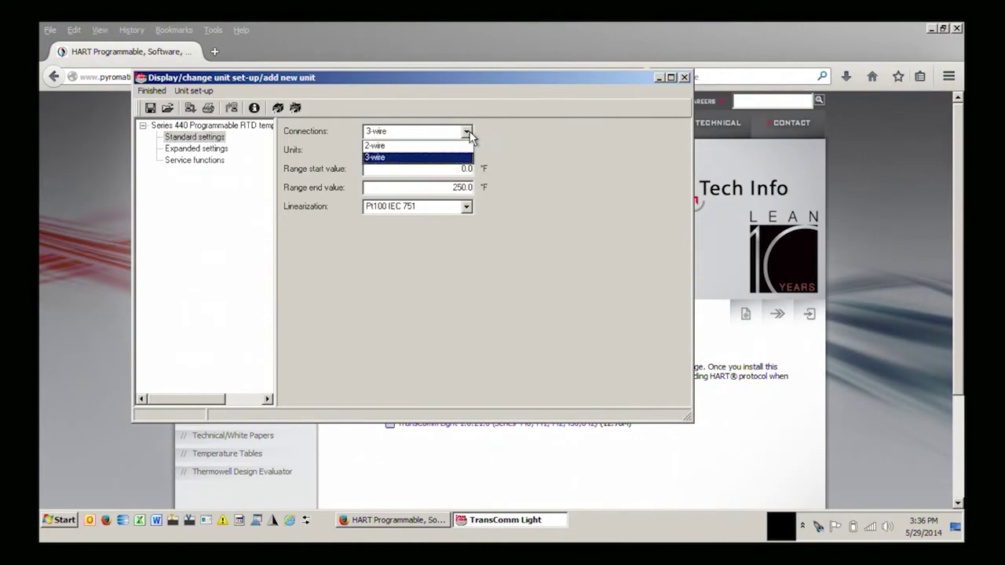
{"action": "left_click", "coordinate": [482, 137]}
{"action": "left_click", "coordinate": [467, 150]}
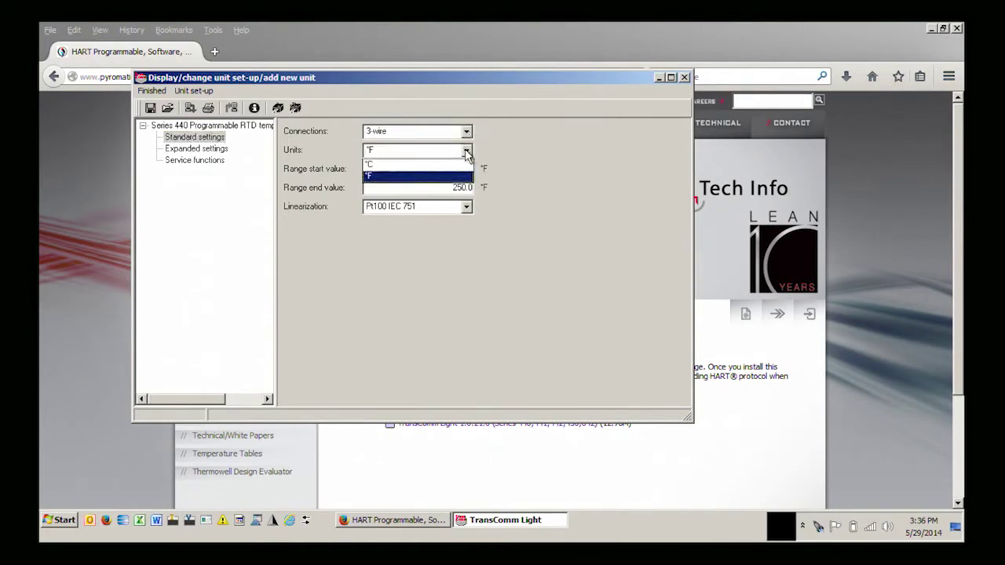
{"action": "left_click", "coordinate": [460, 177]}
{"action": "left_click", "coordinate": [467, 168]}
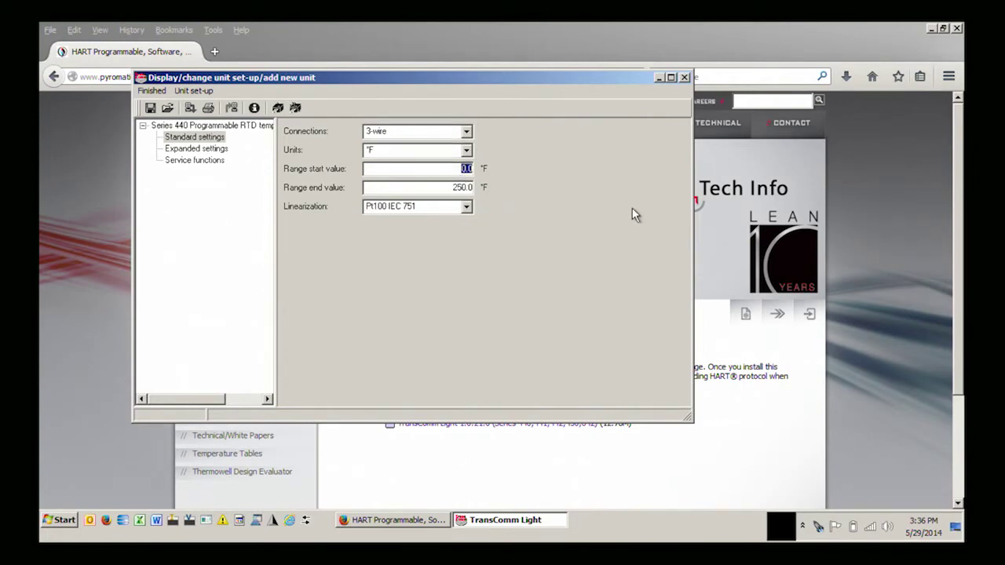
{"action": "type", "text": "10"}
{"action": "left_click", "coordinate": [223, 150]}
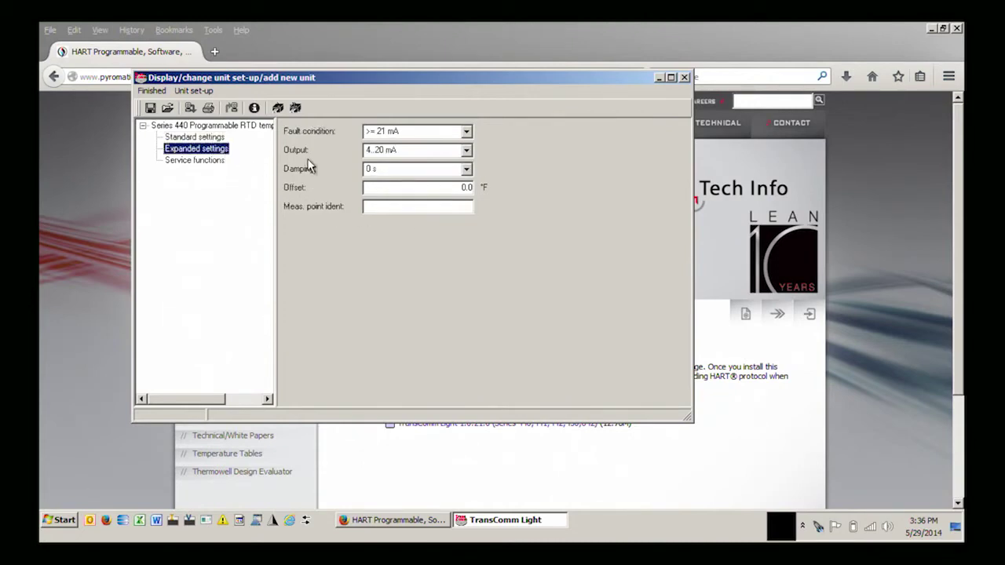
Leave fault condition >= 21 mA, output 4..20 mA, damping 0 s and offset 0.0 unchanged.
{"action": "left_click", "coordinate": [468, 133]}
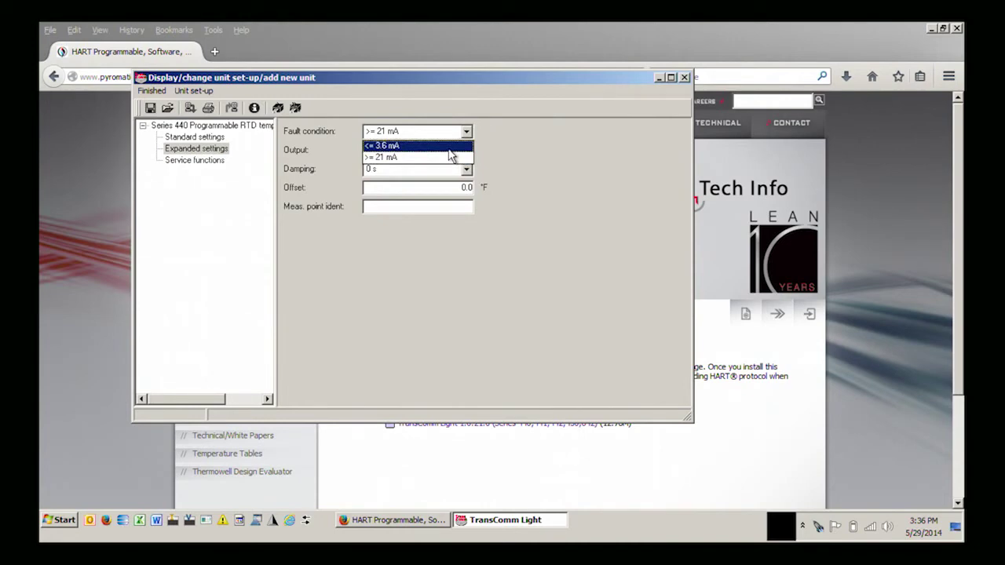
{"action": "left_click", "coordinate": [489, 161]}
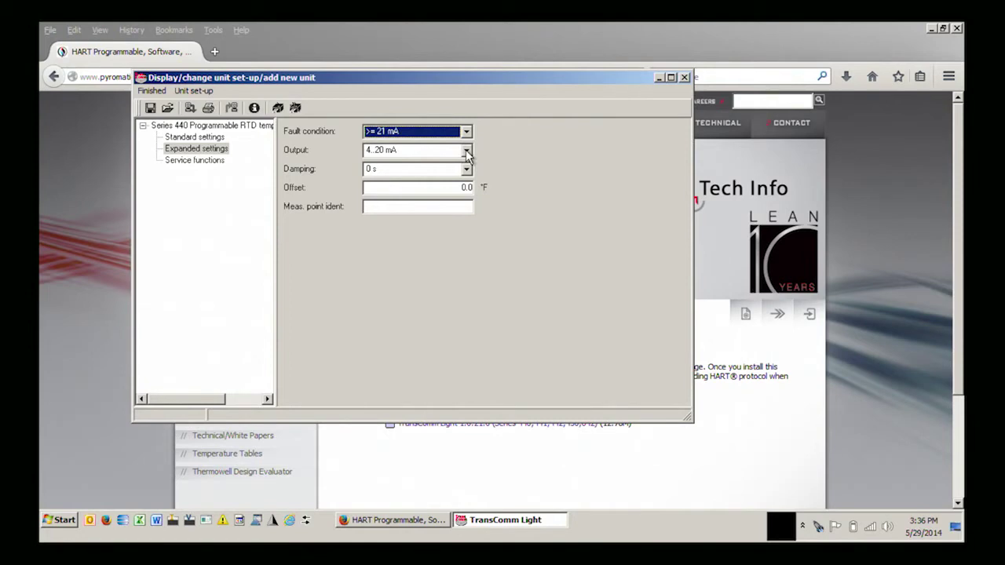
{"action": "left_click", "coordinate": [467, 151]}
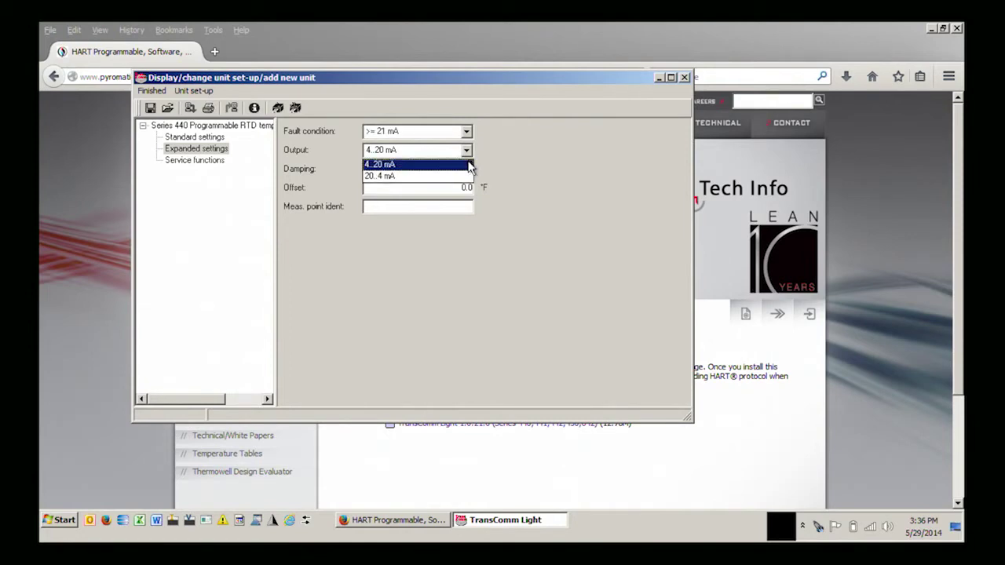
{"action": "left_click", "coordinate": [487, 166]}
{"action": "left_click", "coordinate": [467, 172]}
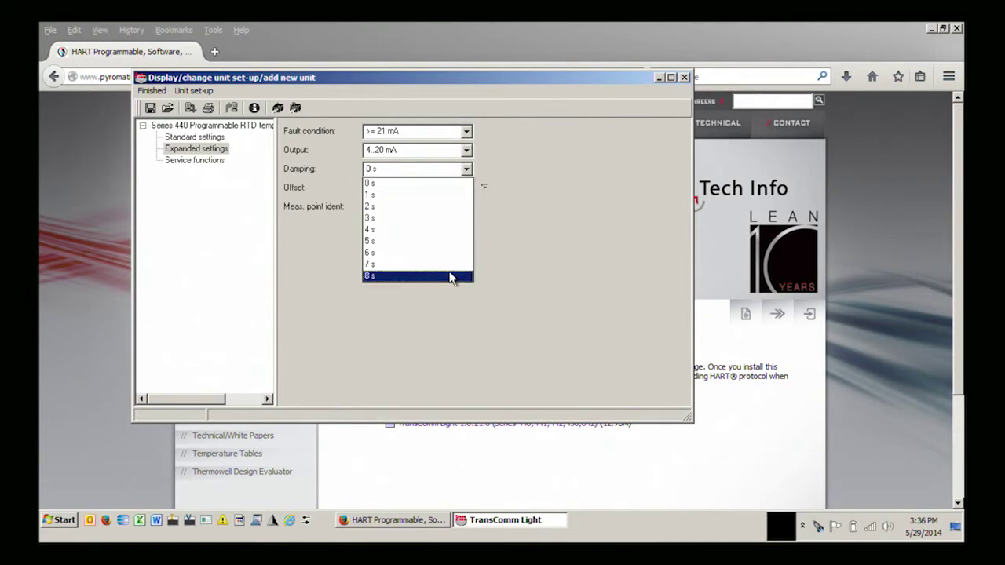
{"action": "left_click", "coordinate": [522, 173]}
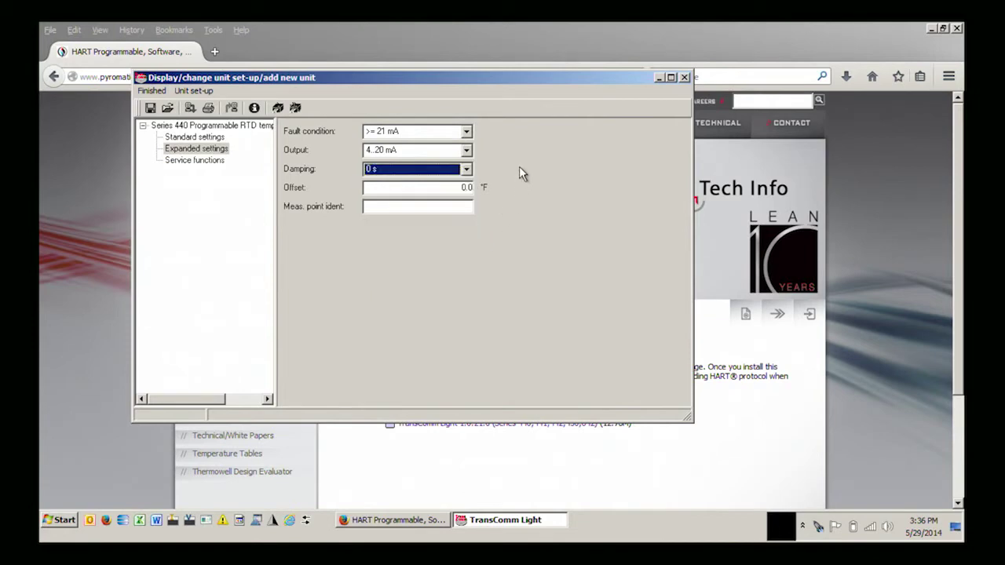
{"action": "double_click", "coordinate": [463, 189]}
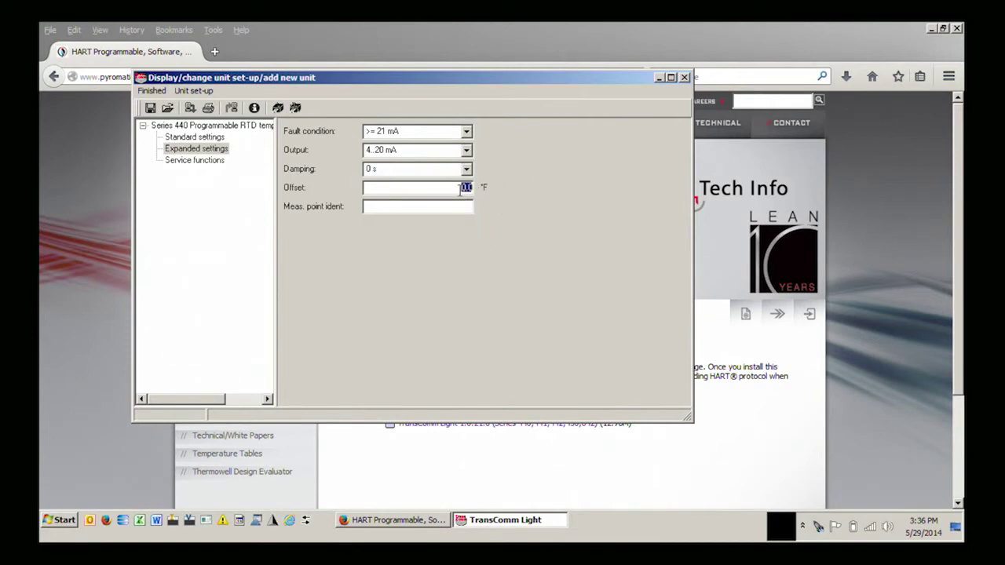
{"action": "left_click", "coordinate": [401, 207]}
{"action": "mouse_move", "coordinate": [200, 167]}
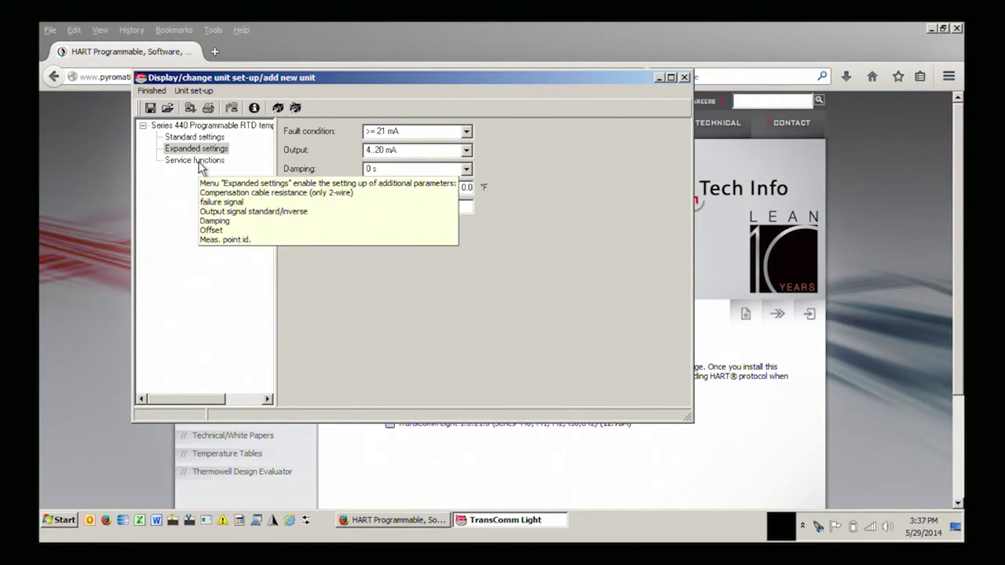
{"action": "left_click", "coordinate": [197, 160]}
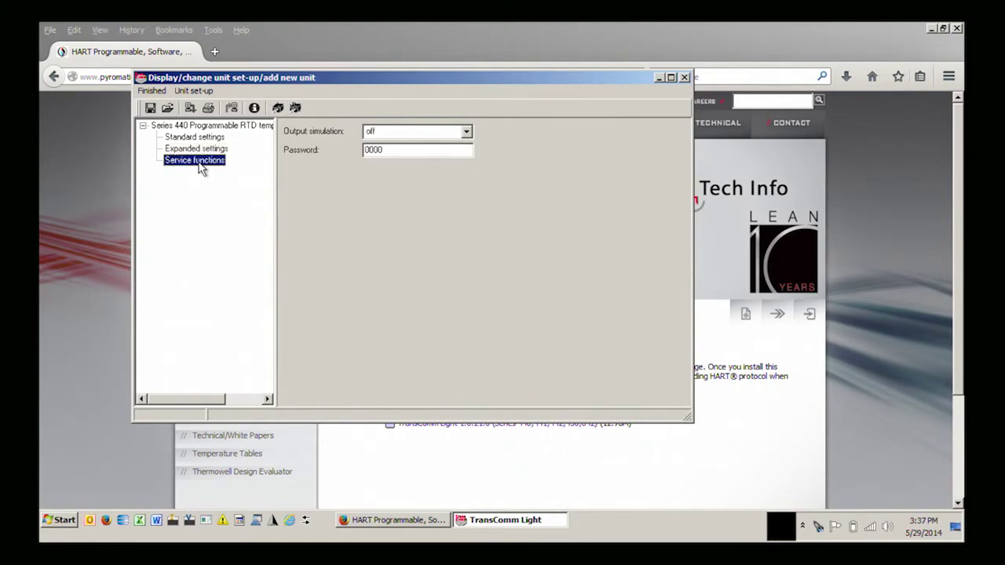
Turn output simulation on with an 8.5 mA output current, then switch it back off.
{"action": "left_click", "coordinate": [467, 133]}
{"action": "left_click", "coordinate": [469, 158]}
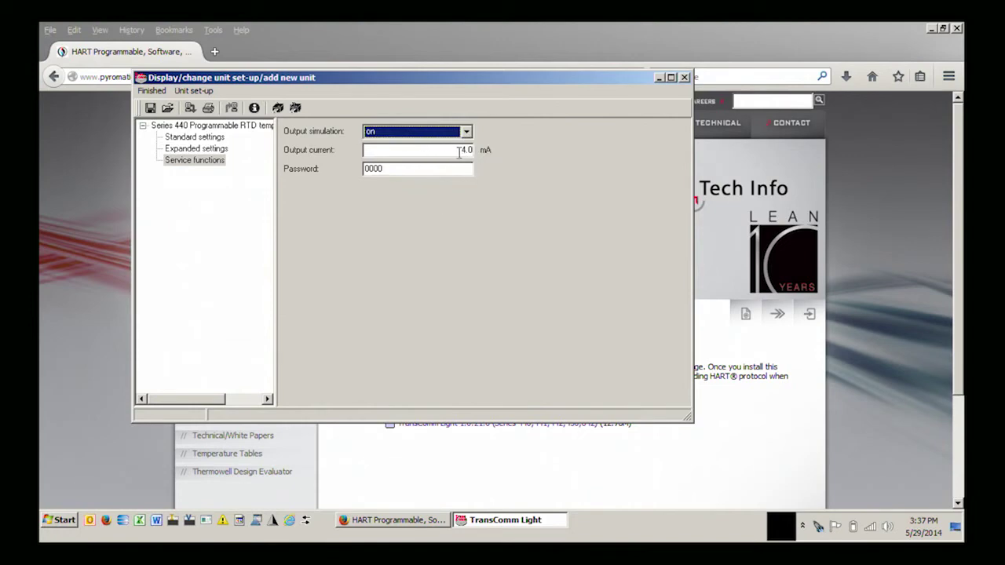
{"action": "left_click", "coordinate": [462, 150]}
{"action": "left_click_drag", "start_coordinate": [462, 150], "coordinate": [481, 152]}
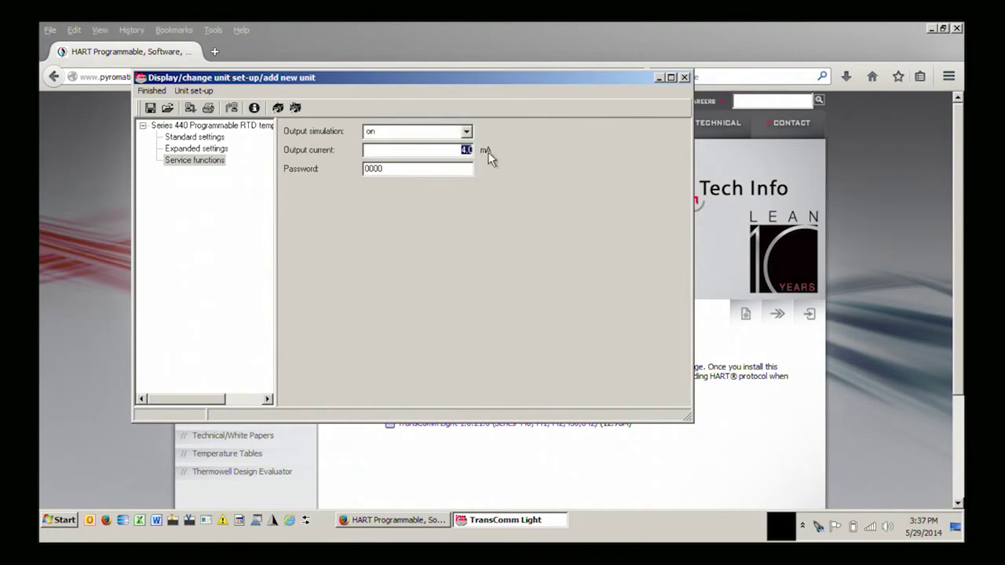
{"action": "type", "text": "8.5"}
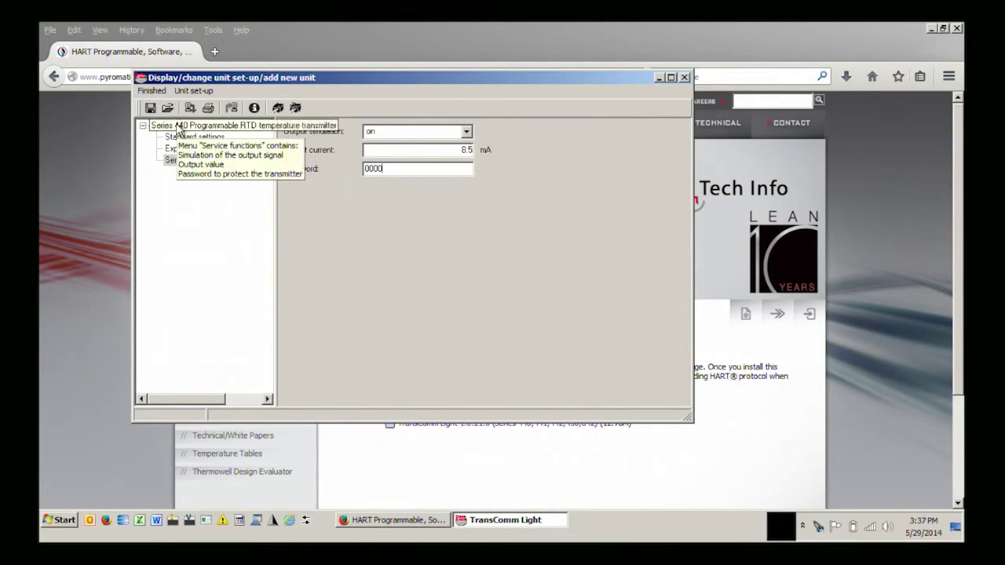
{"action": "left_click", "coordinate": [467, 131]}
{"action": "left_click", "coordinate": [415, 157]}
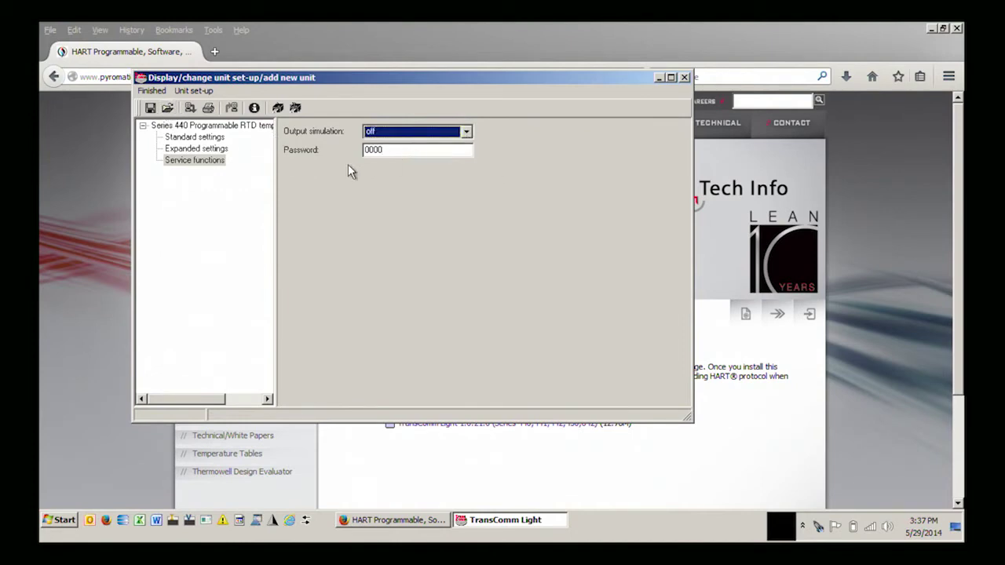
Transmit the set-up to the Series 440 unit from the Finished menu.
{"action": "left_click", "coordinate": [152, 91]}
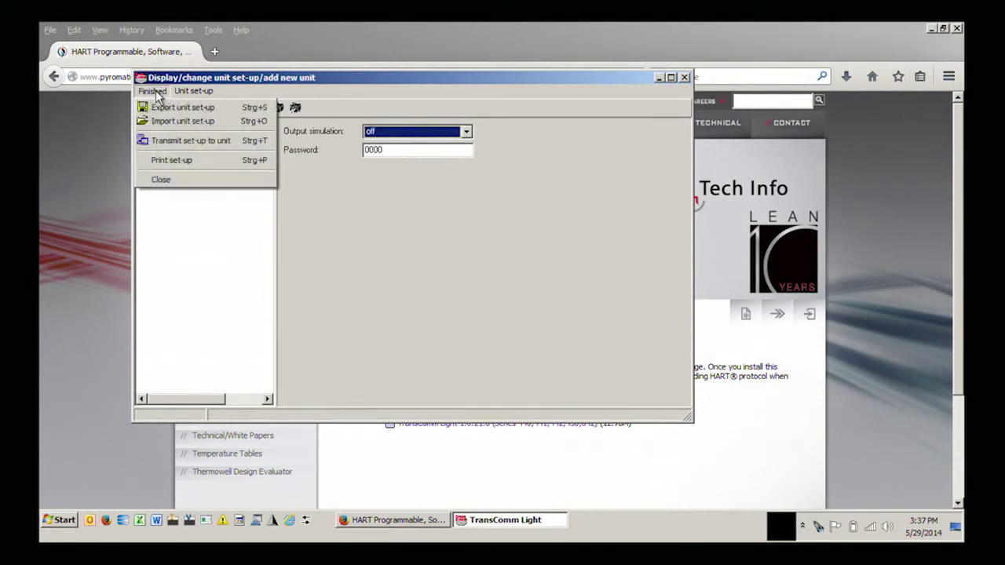
{"action": "left_click", "coordinate": [177, 142]}
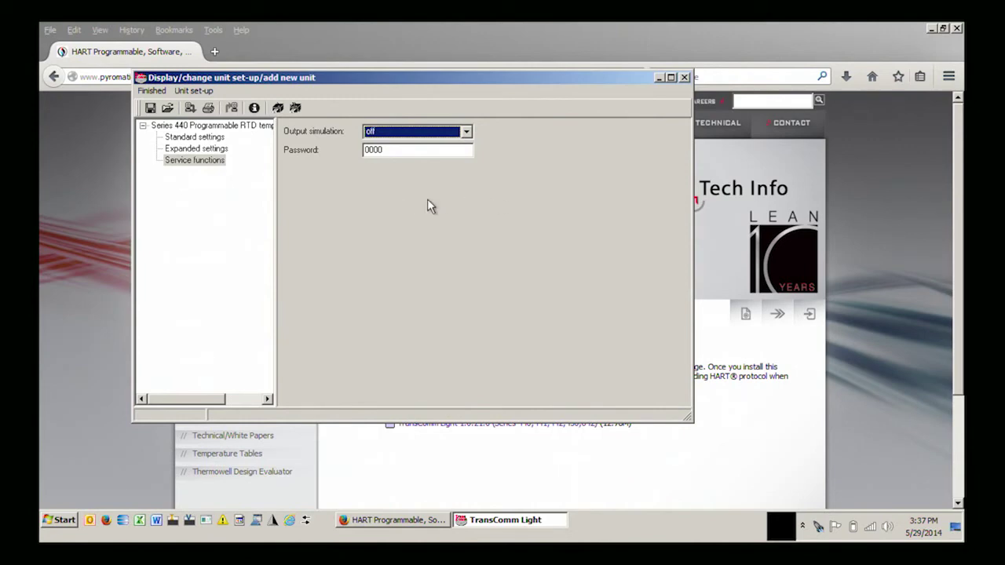
Close the setup window and retry the connection, which fails with error 20005.
{"action": "left_click", "coordinate": [684, 77]}
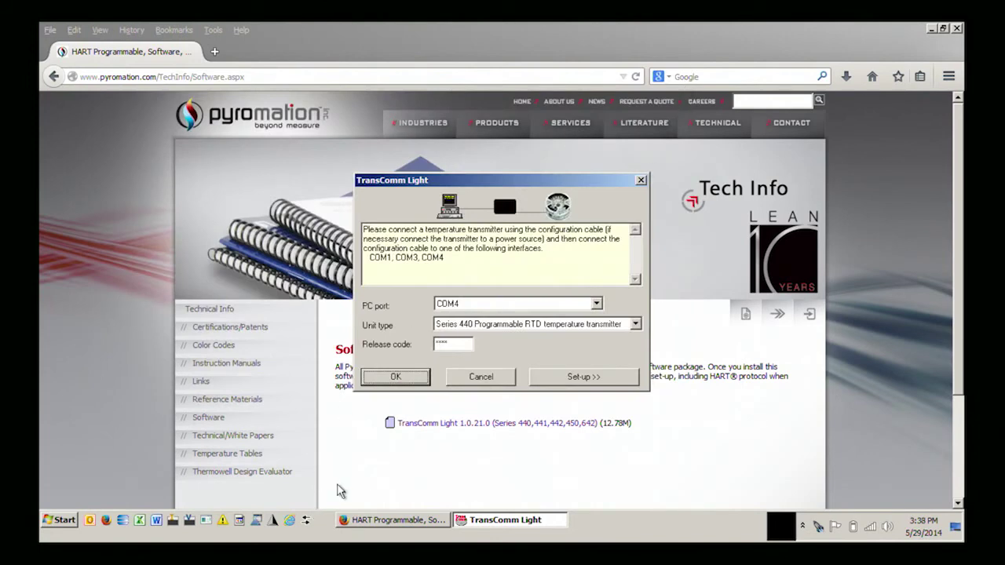
{"action": "left_click", "coordinate": [405, 378]}
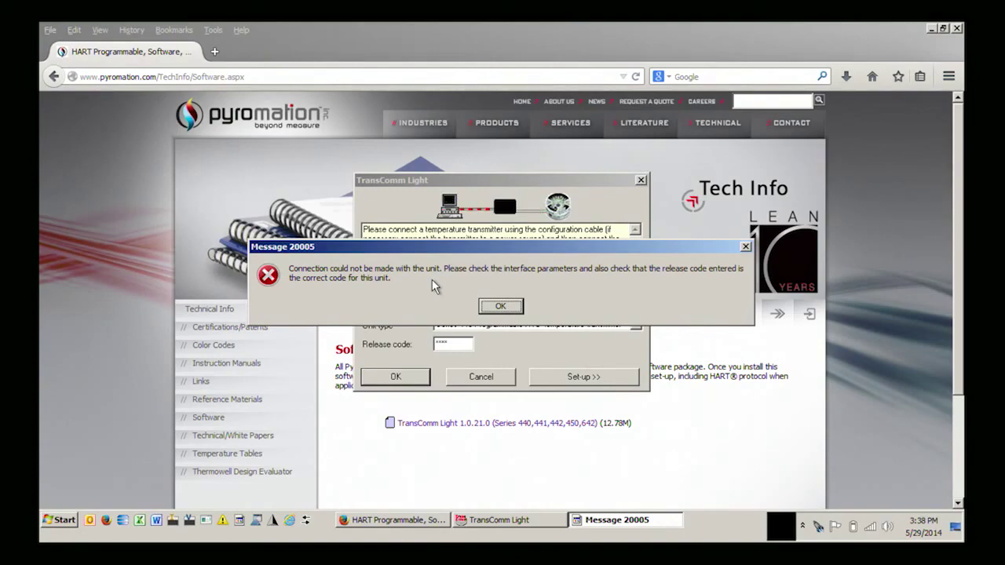
Dismiss the Message 20005 connection error to return to the COM4 Series 440 connect dialog.
{"action": "left_click", "coordinate": [514, 308]}
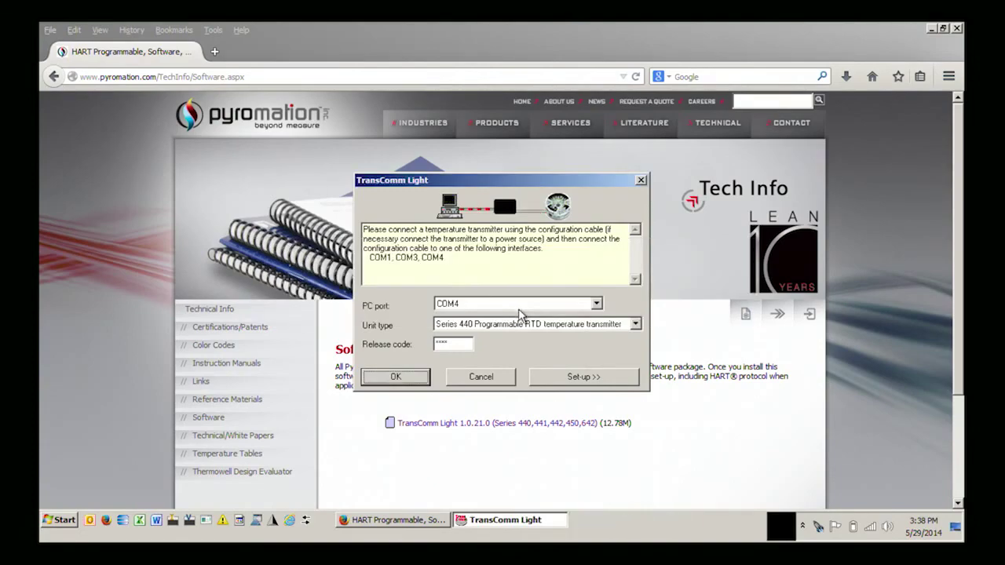